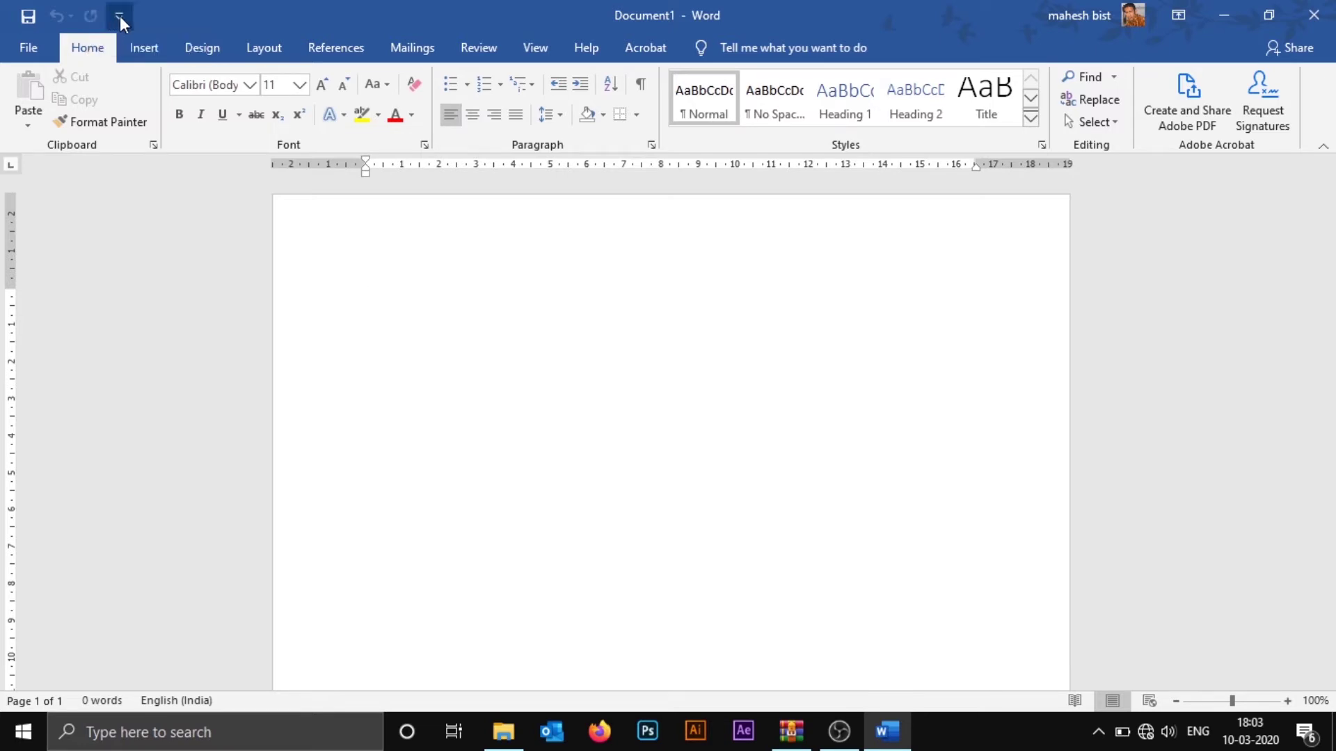
# Step: Add the Quick Print command to the Quick Access Toolbar and remove it again
pyautogui.click(118, 15)
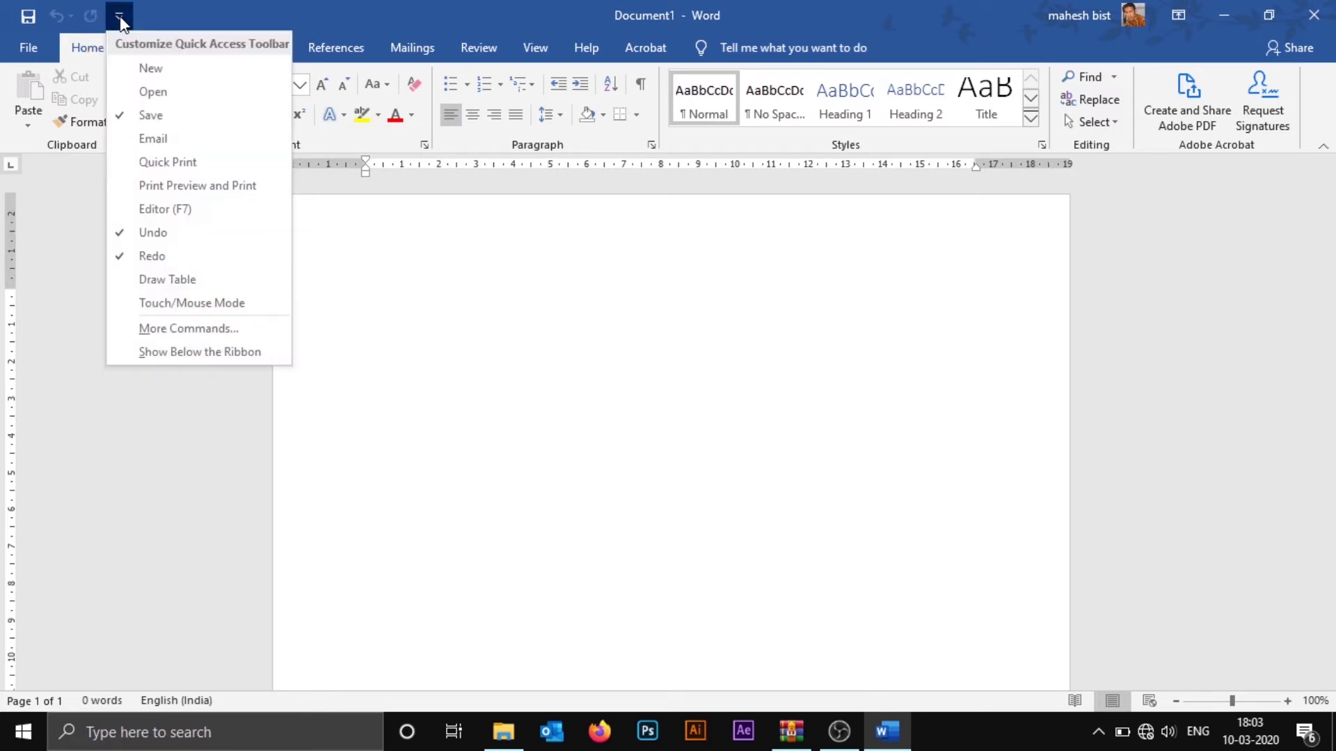
pyautogui.click(162, 165)
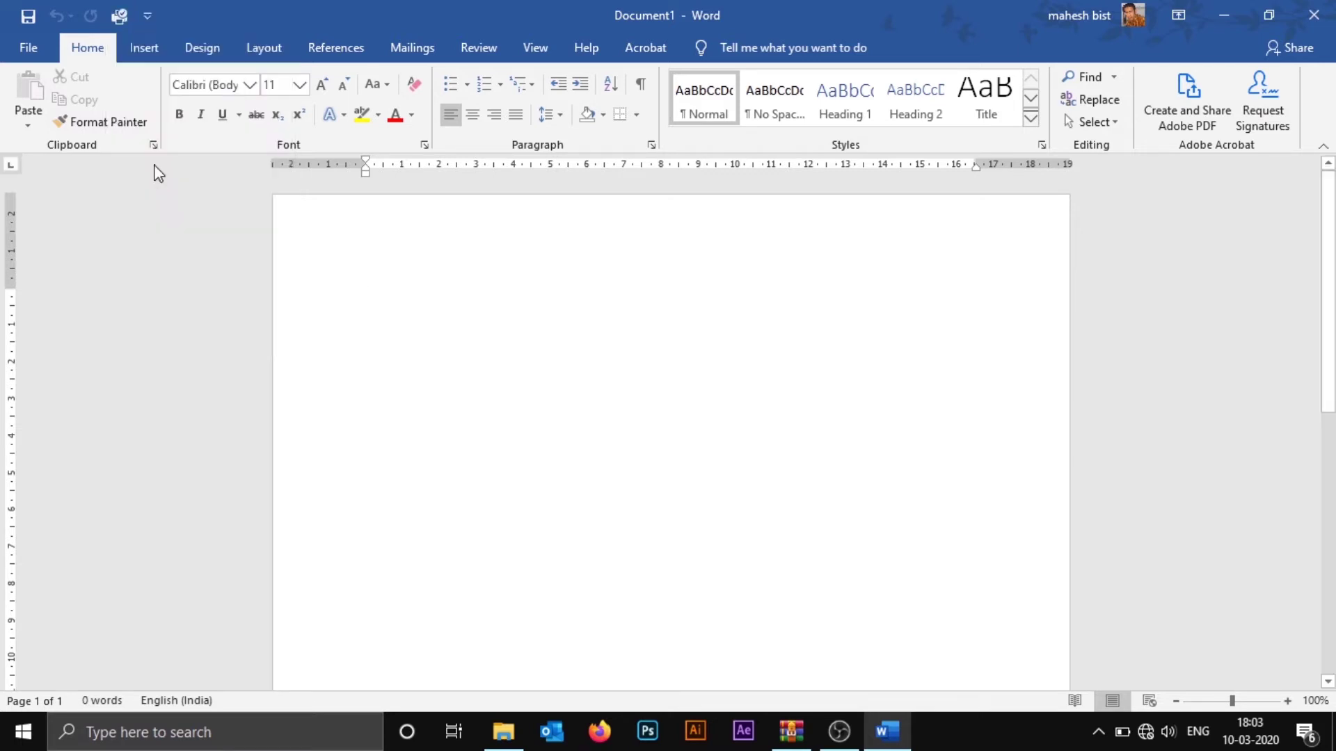
pyautogui.click(147, 17)
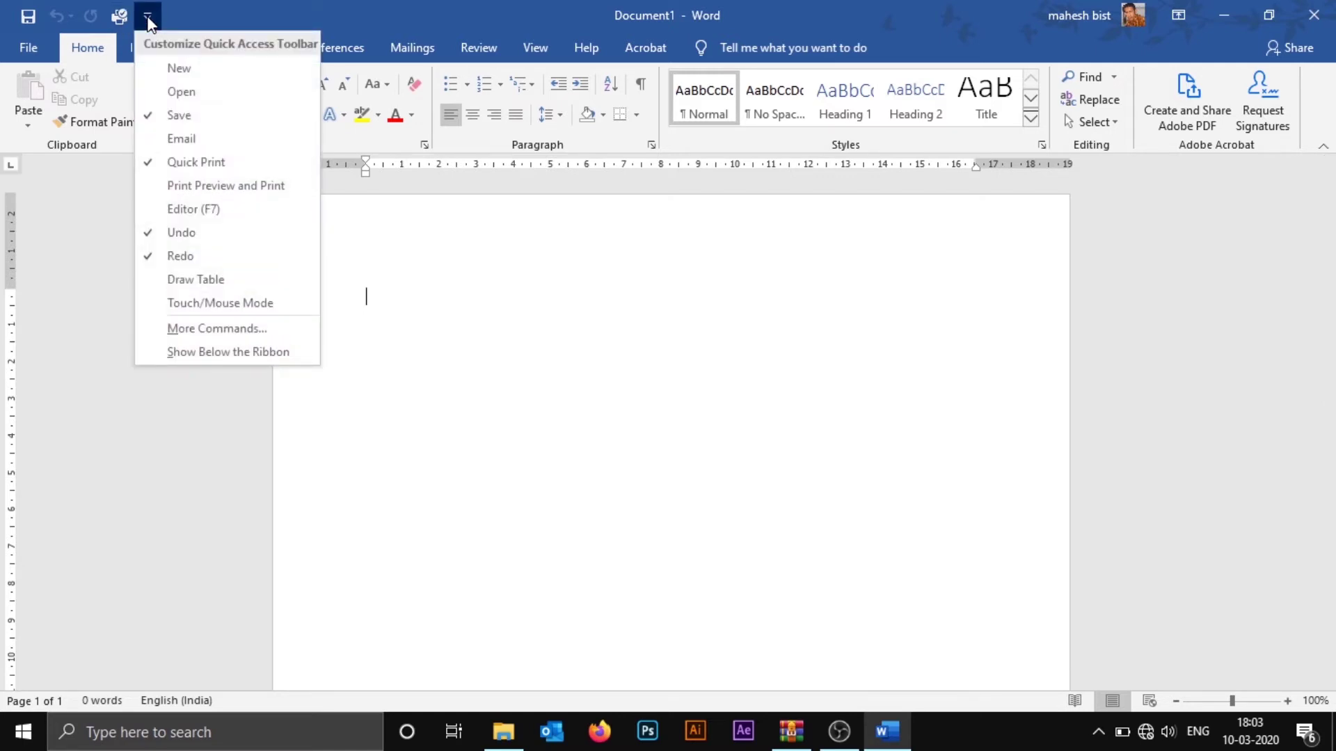
pyautogui.click(158, 165)
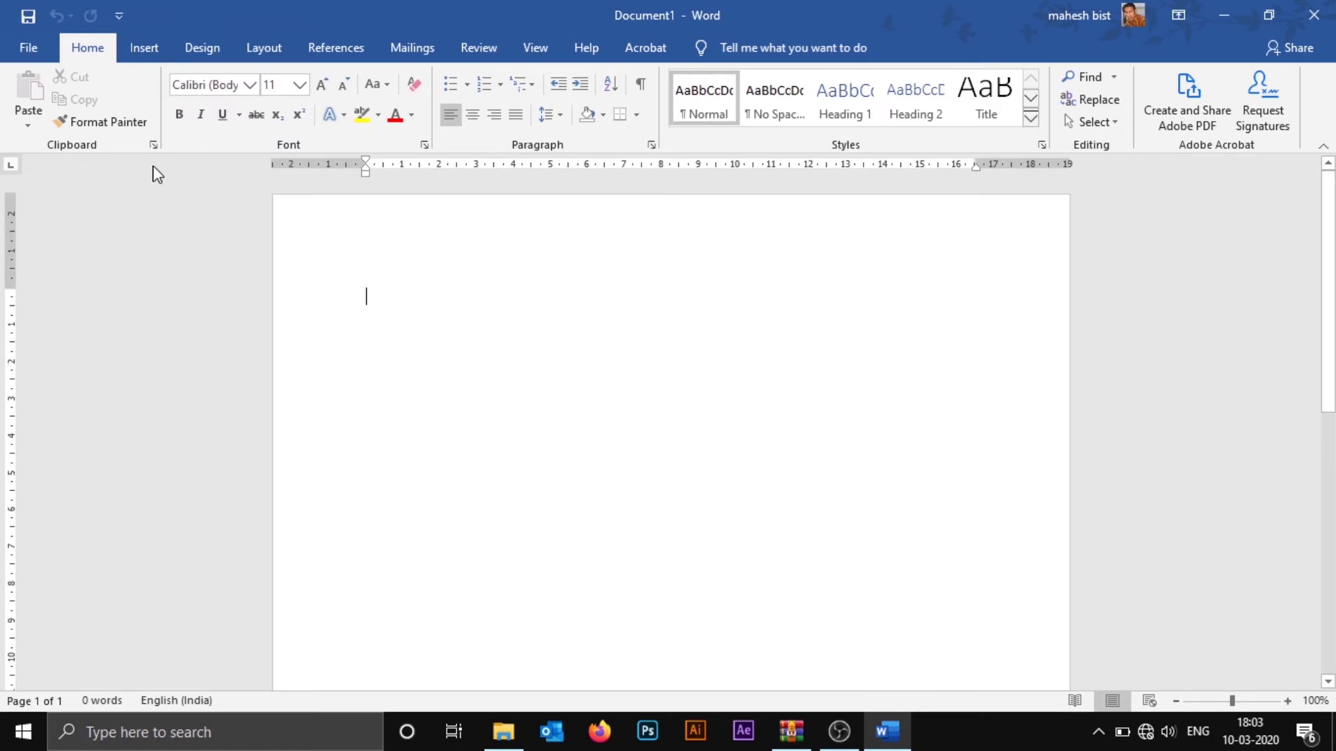
# Step: Open the full command list for customizing the Quick Access Toolbar and close it without changes
pyautogui.click(118, 14)
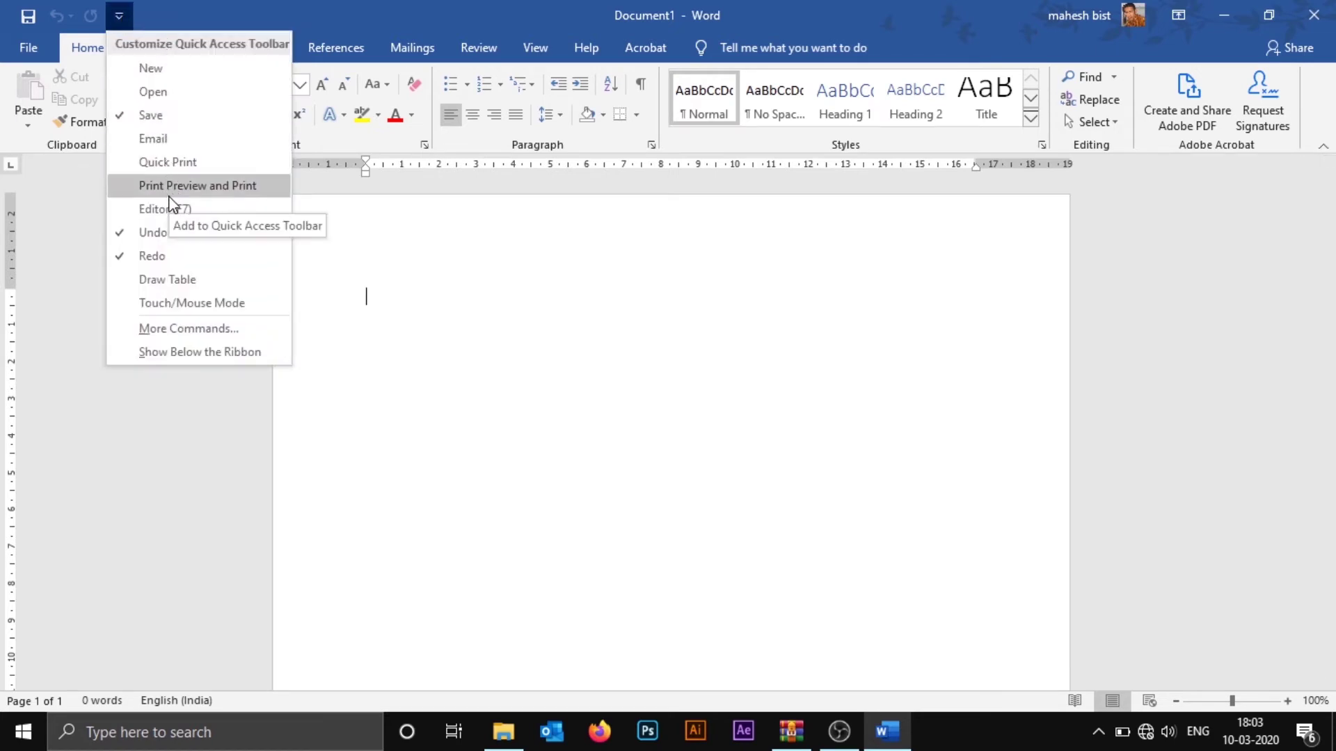
pyautogui.click(174, 330)
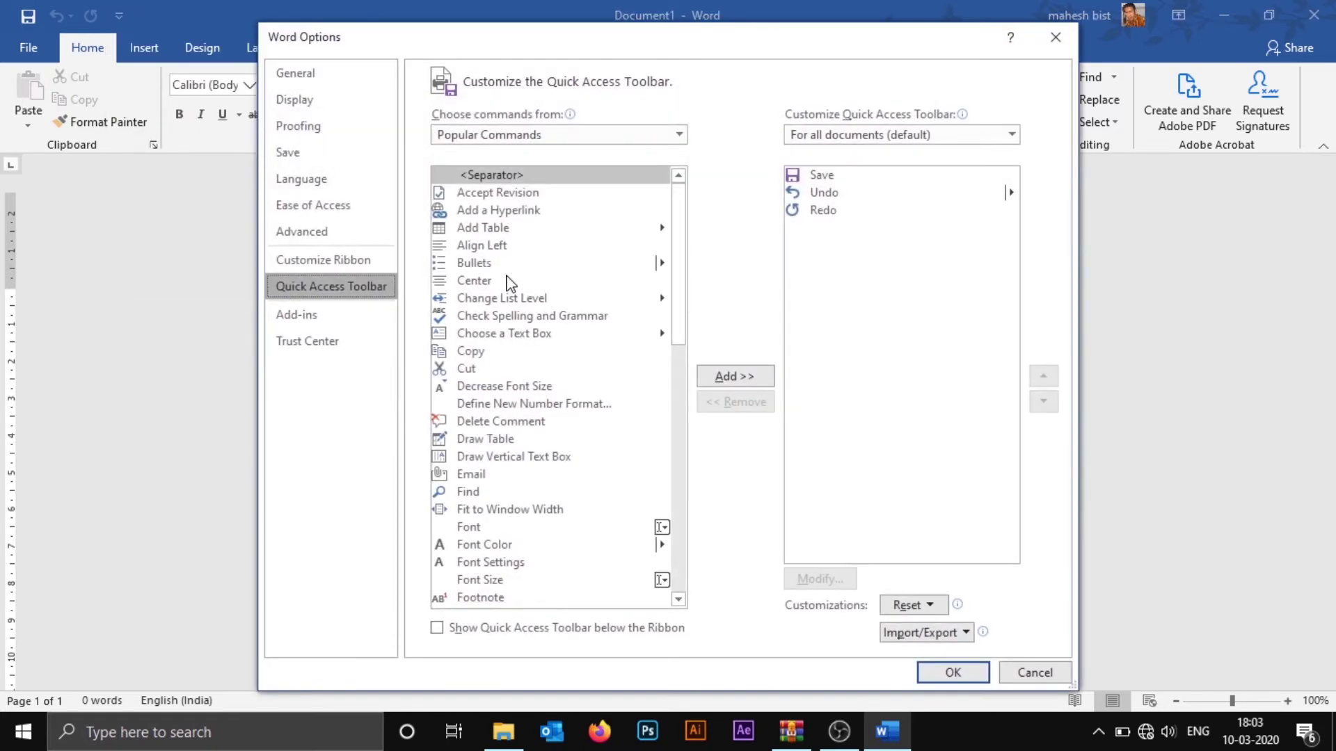
pyautogui.click(1055, 36)
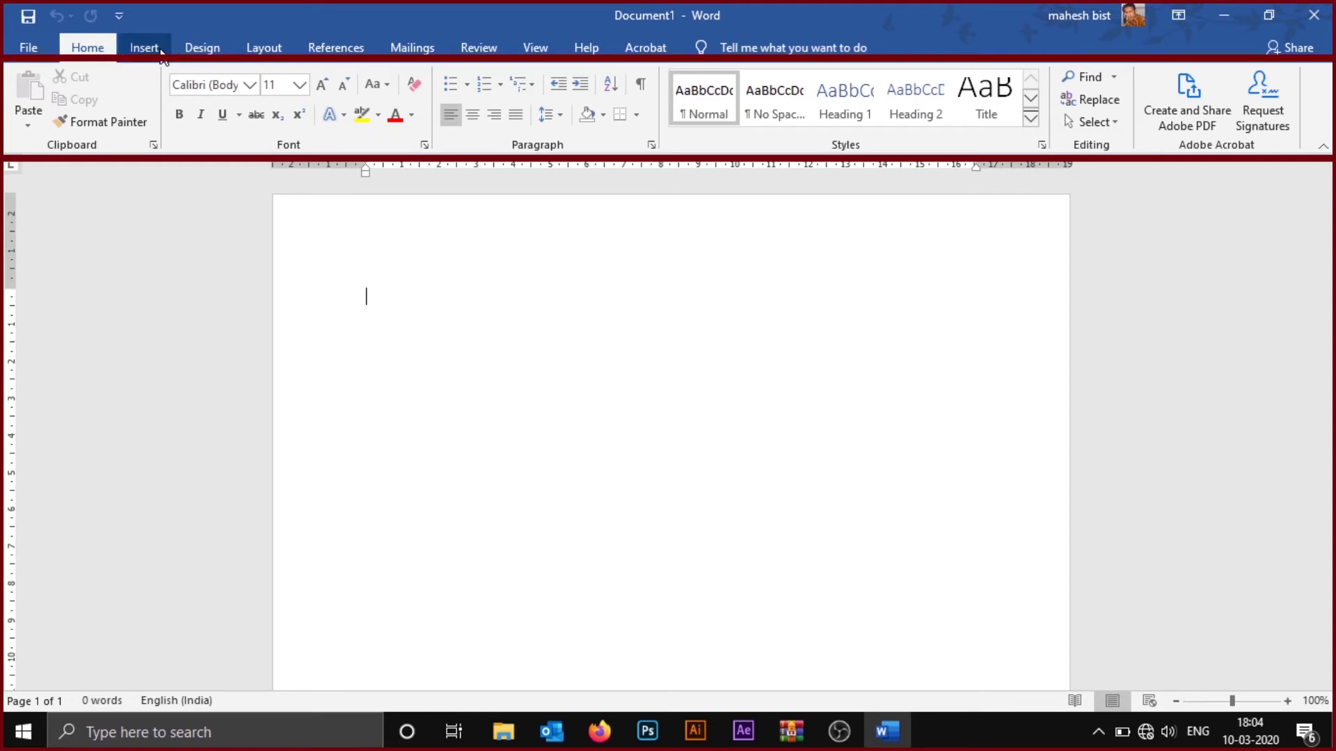
# Step: Look over the Insert commands in the ribbon and return to the Home commands
pyautogui.click(145, 48)
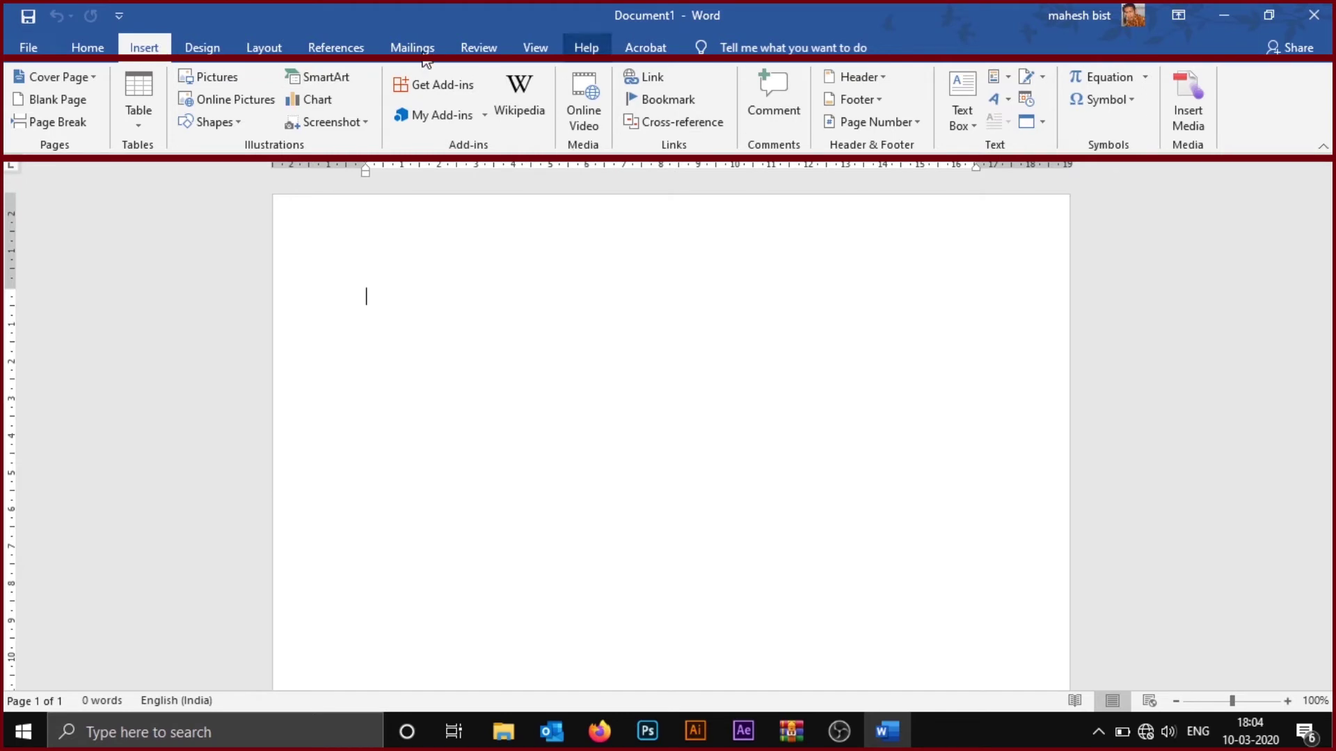
pyautogui.click(87, 48)
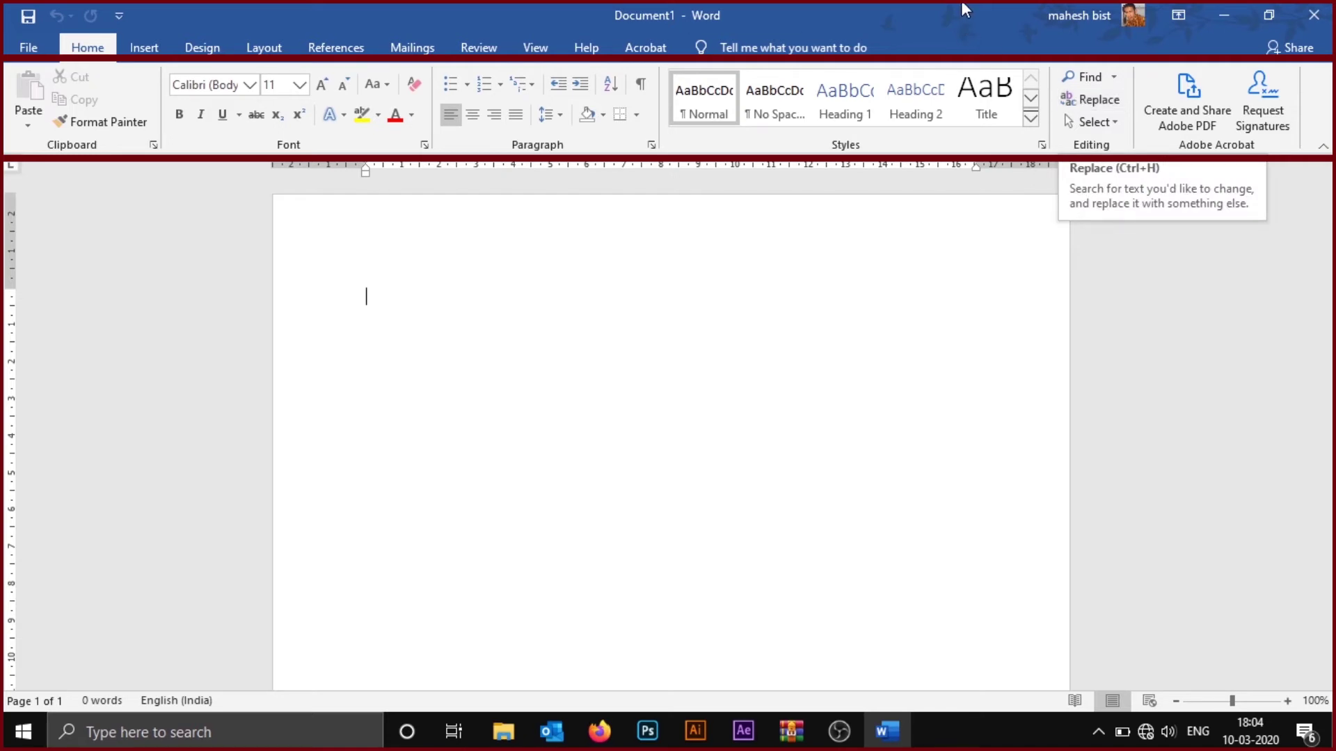
pyautogui.click(200, 114)
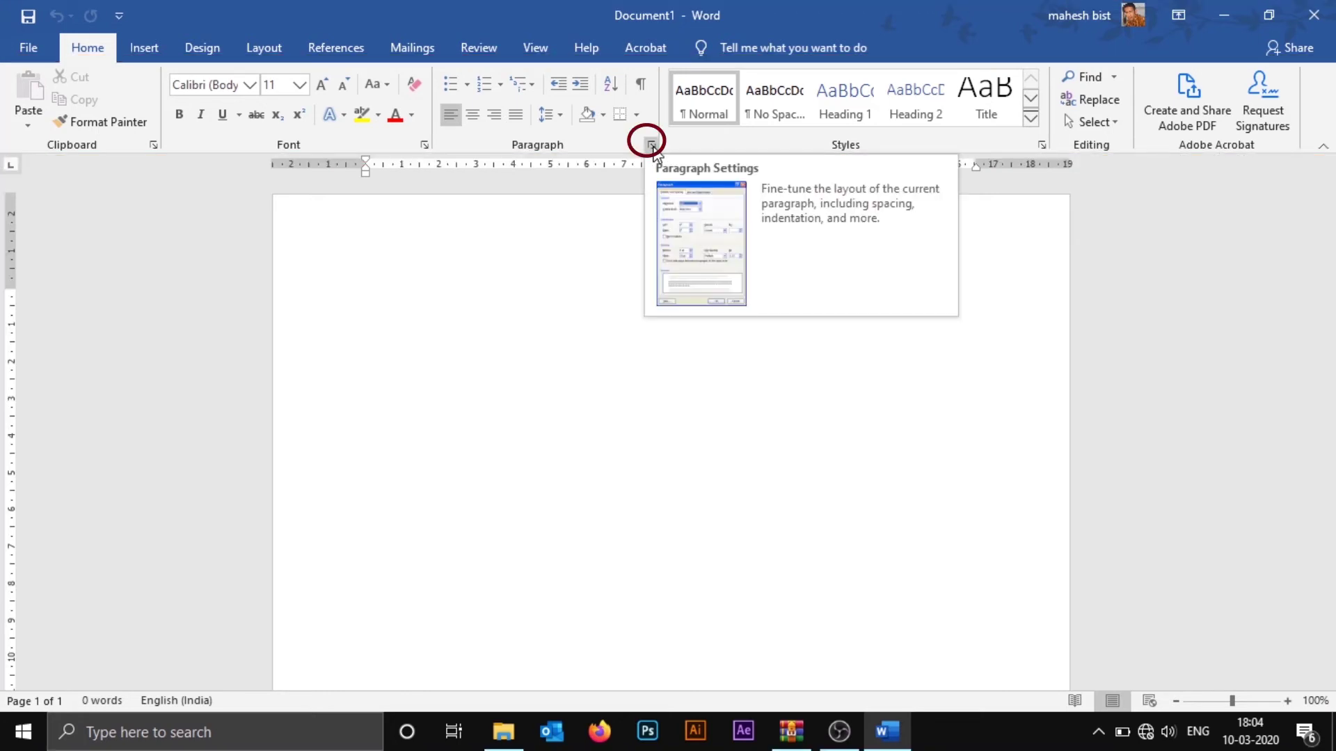
# Step: Examine the detailed Paragraph settings and close them without changing anything
pyautogui.click(651, 146)
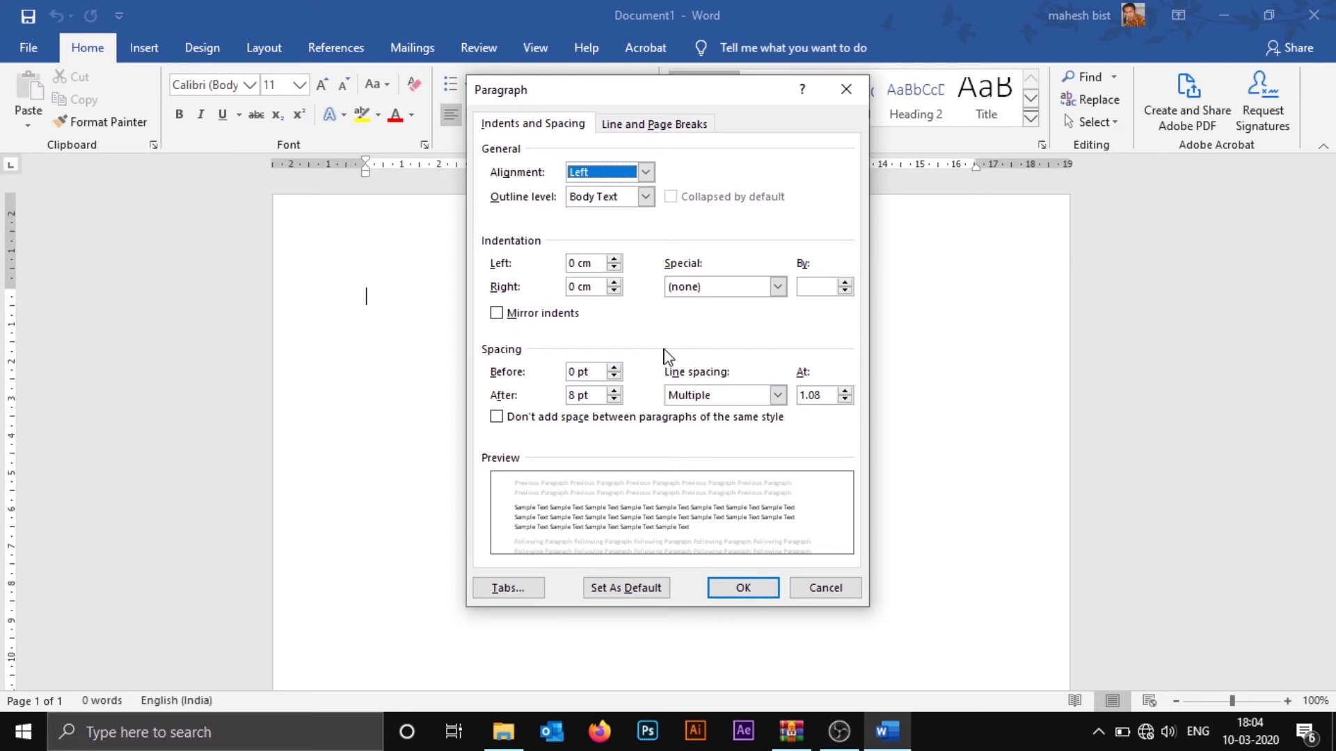
pyautogui.click(839, 588)
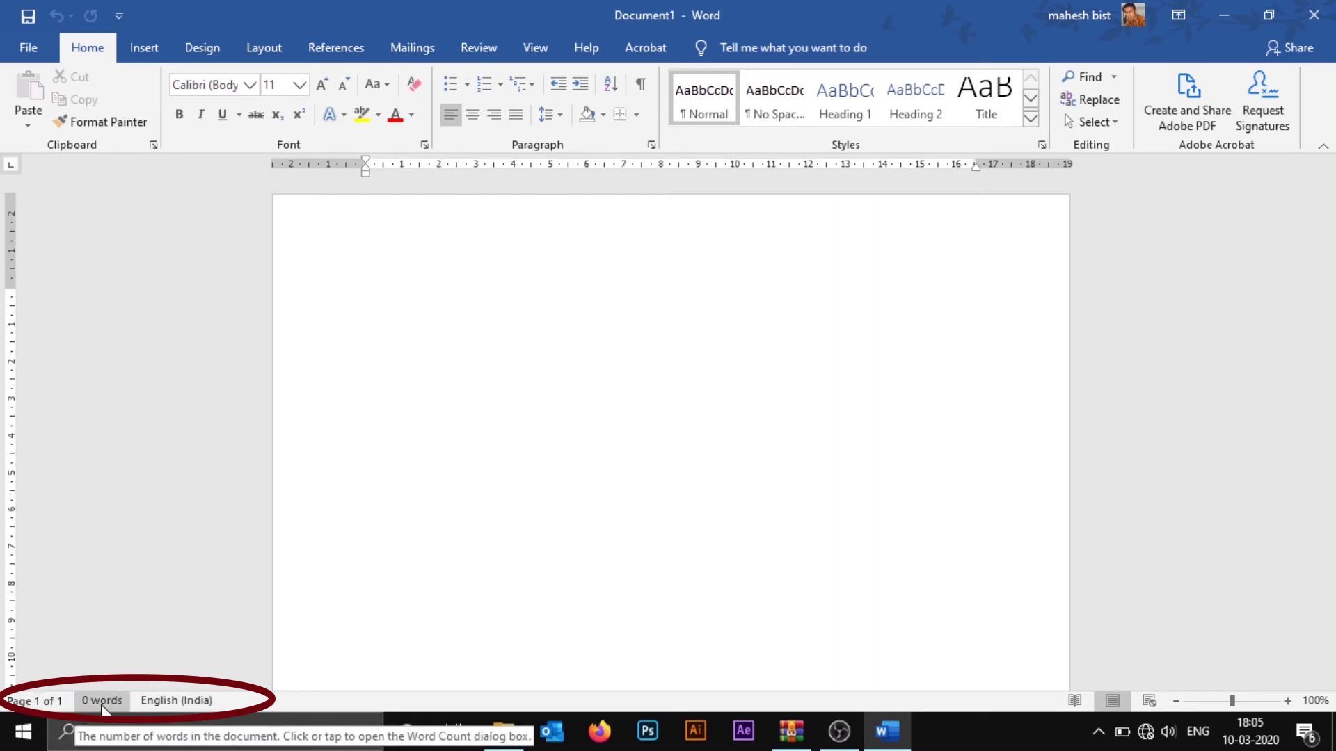
# Step: Enter four lines of sample text in the document: "Hdfkjsh,m,cv", "Vnbxcn", "Hghdf" and "He is"
pyautogui.write('hdfkjsh')
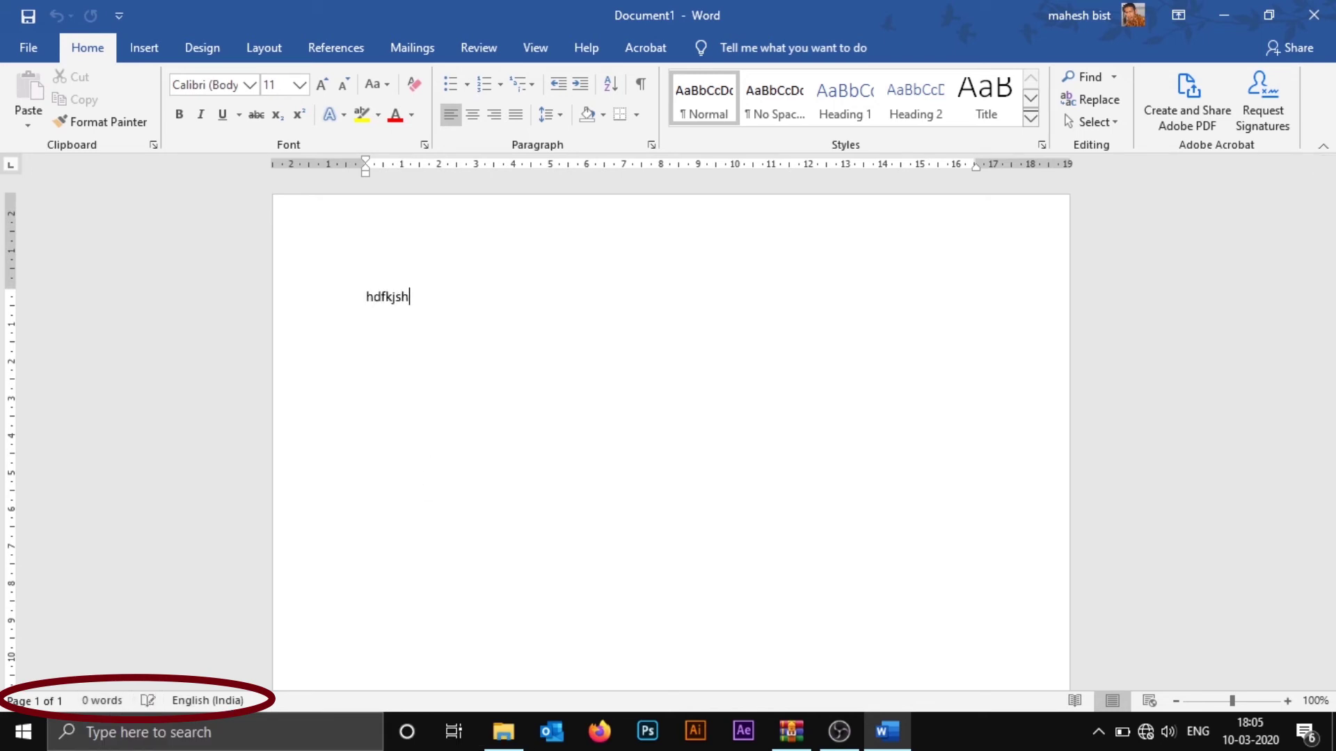
pyautogui.click(387, 585)
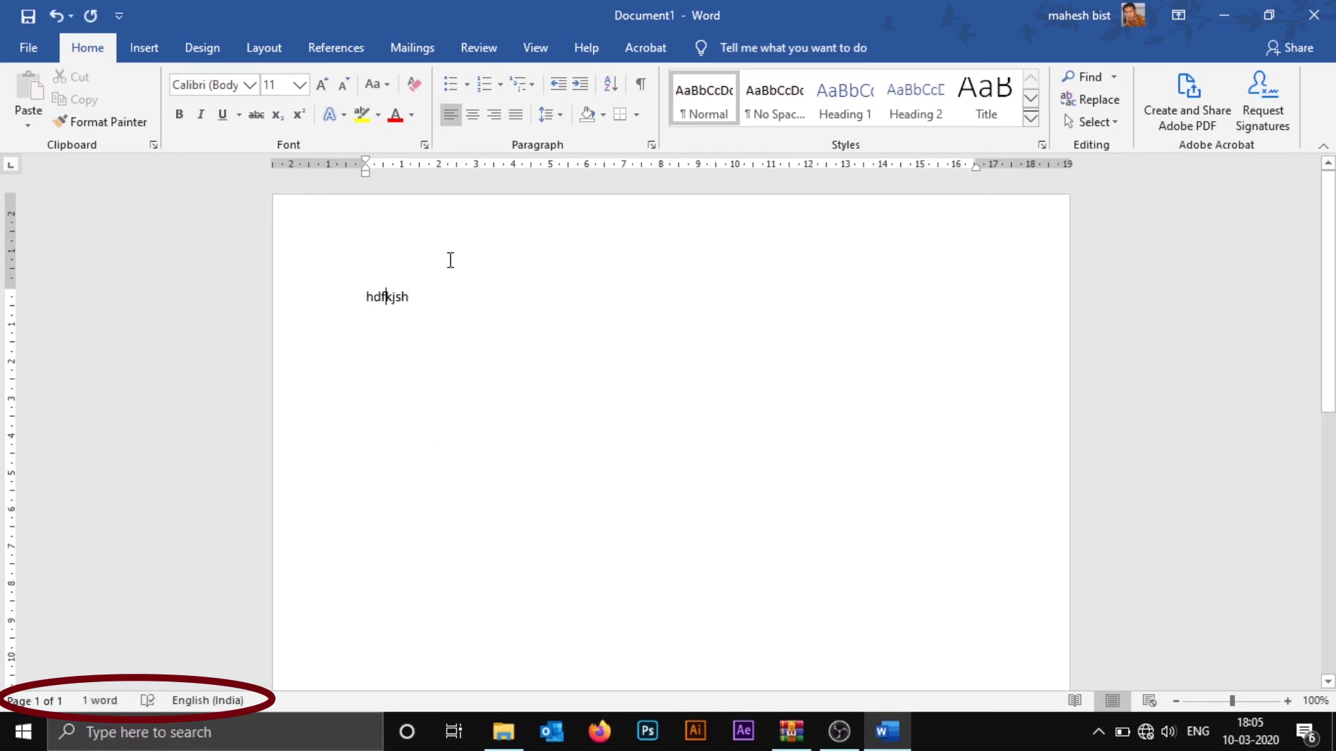
pyautogui.write(',m,cv')
pyautogui.press('Return')
pyautogui.write('vnbxcn')
pyautogui.press('Return')
pyautogui.write('hghdf')
pyautogui.press('Return')
pyautogui.write('he is')
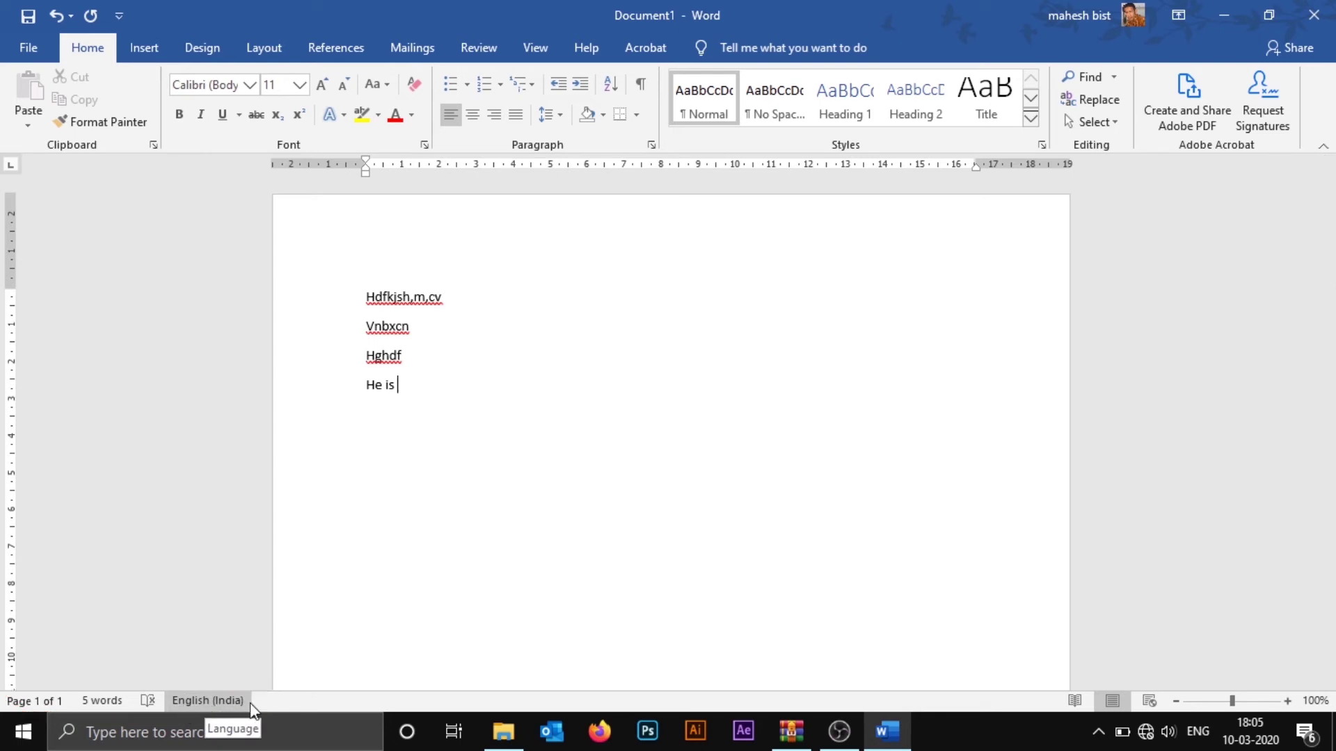
# Step: Run the spelling check on the sample text, and clear all text from the document
pyautogui.click(148, 700)
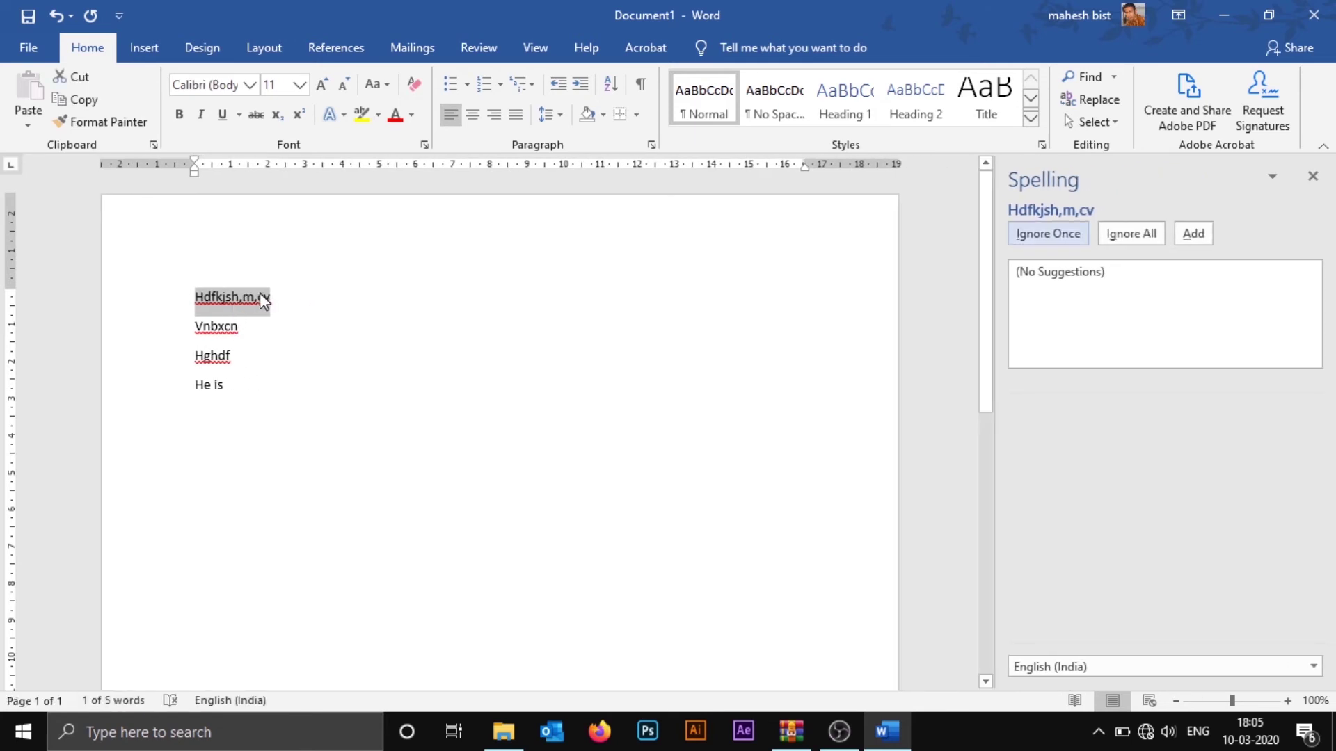
pyautogui.click(1313, 178)
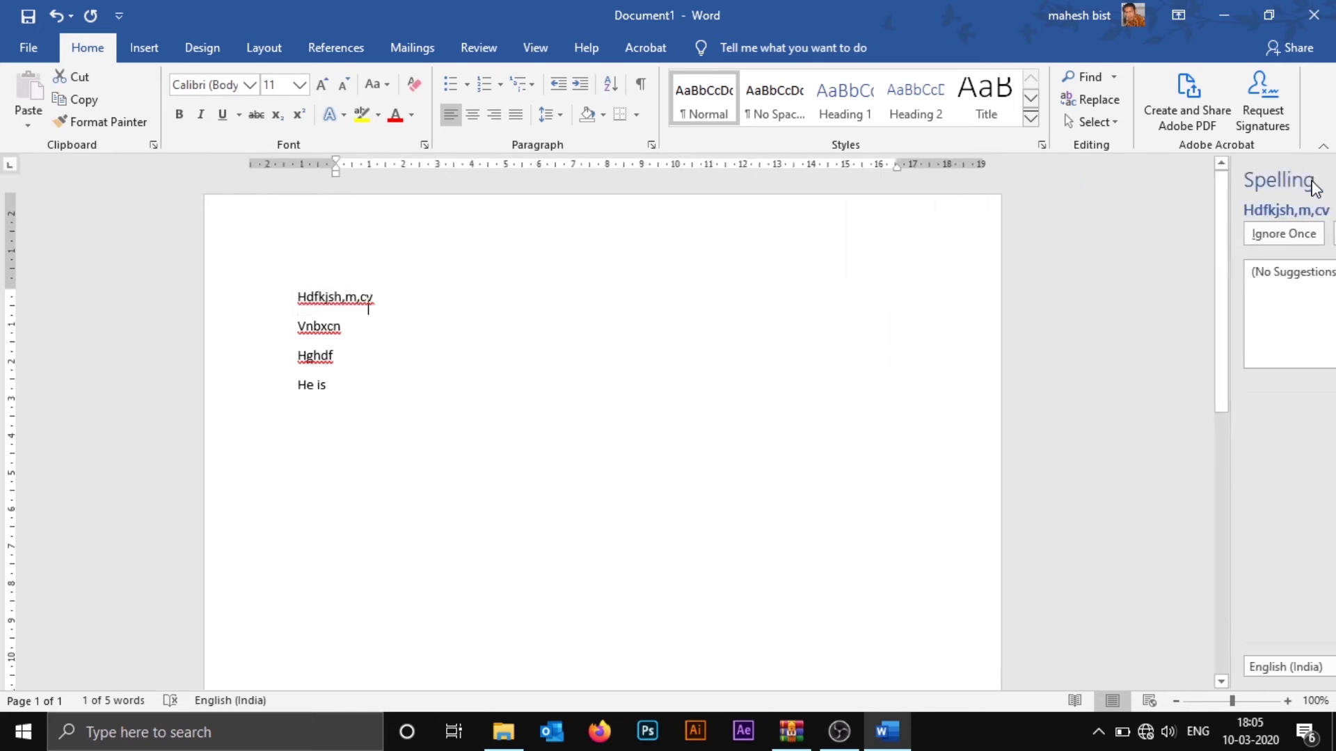
pyautogui.hotkey('ctrl', 'a')
pyautogui.press('Delete')
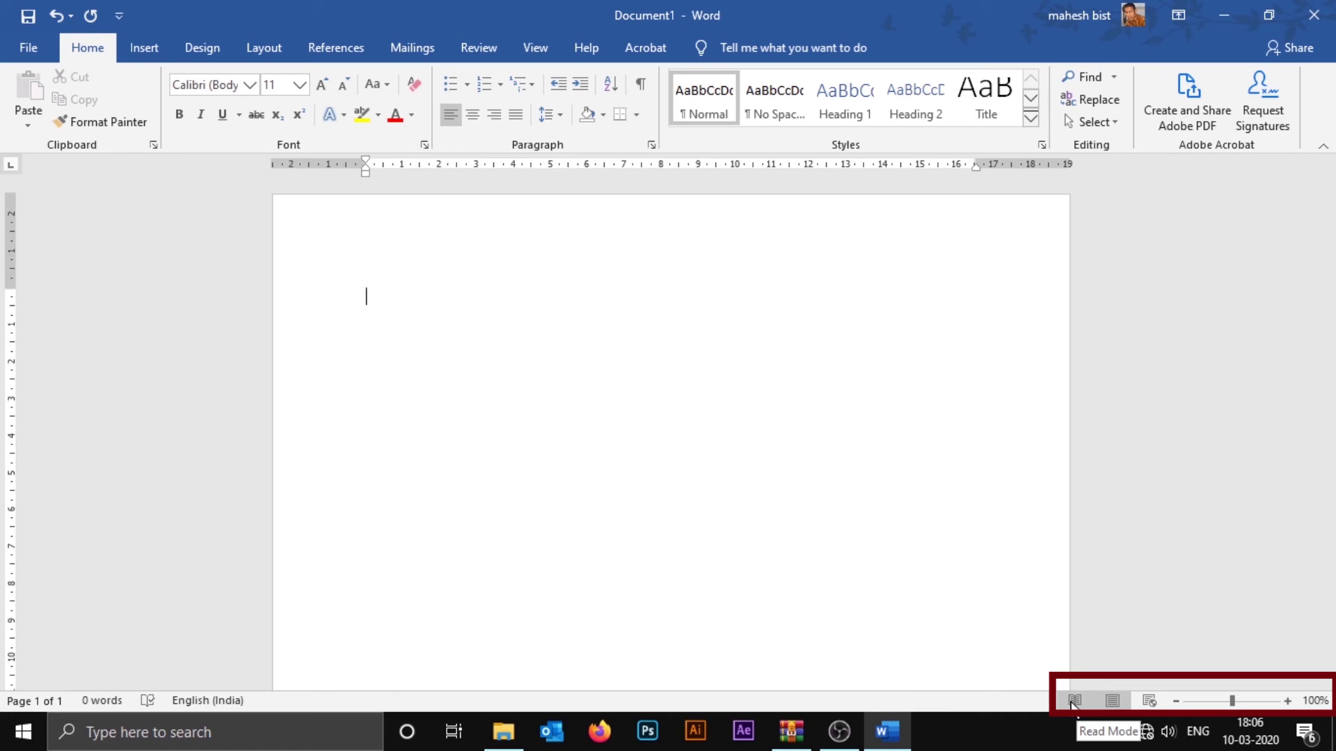
# Step: View the document in Read Mode and return it to Print Layout
pyautogui.click(1073, 701)
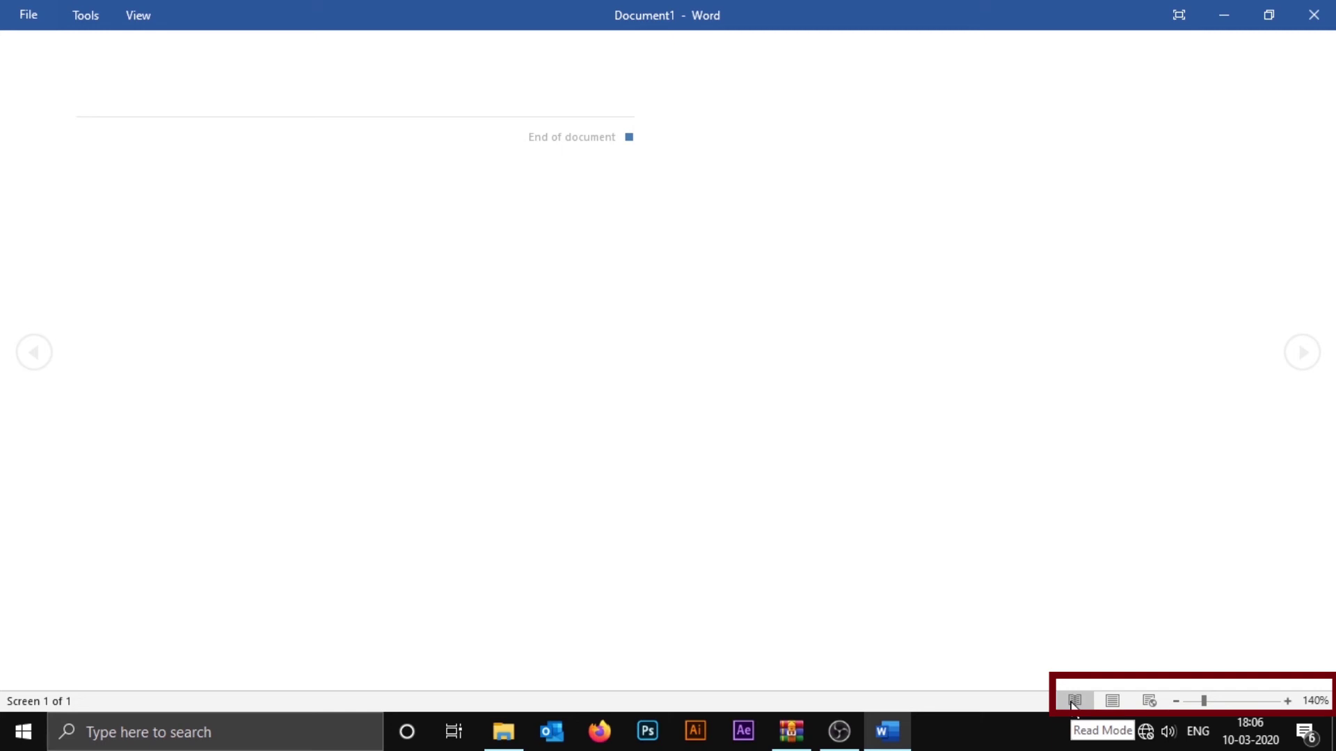
pyautogui.click(1111, 701)
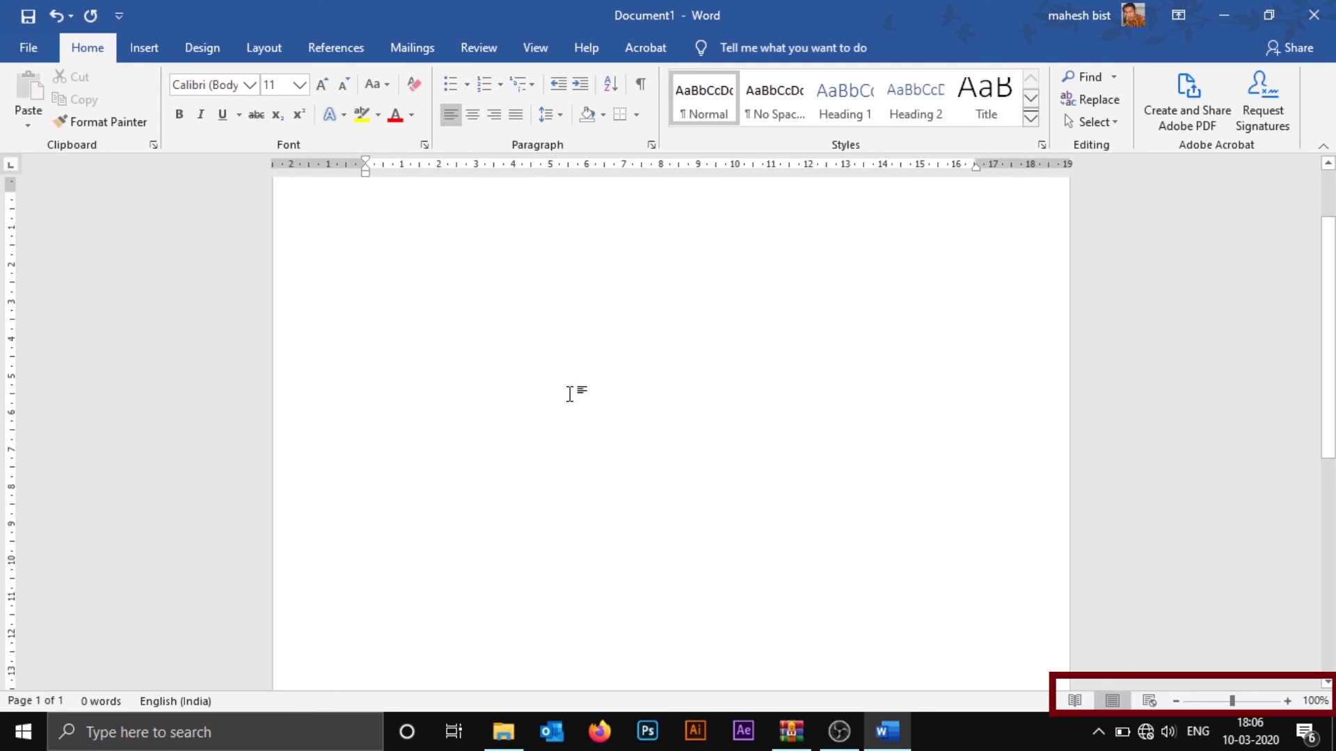
# Step: Try out Web Layout by entering and erasing a sample word, and return to Print Layout
pyautogui.click(1148, 701)
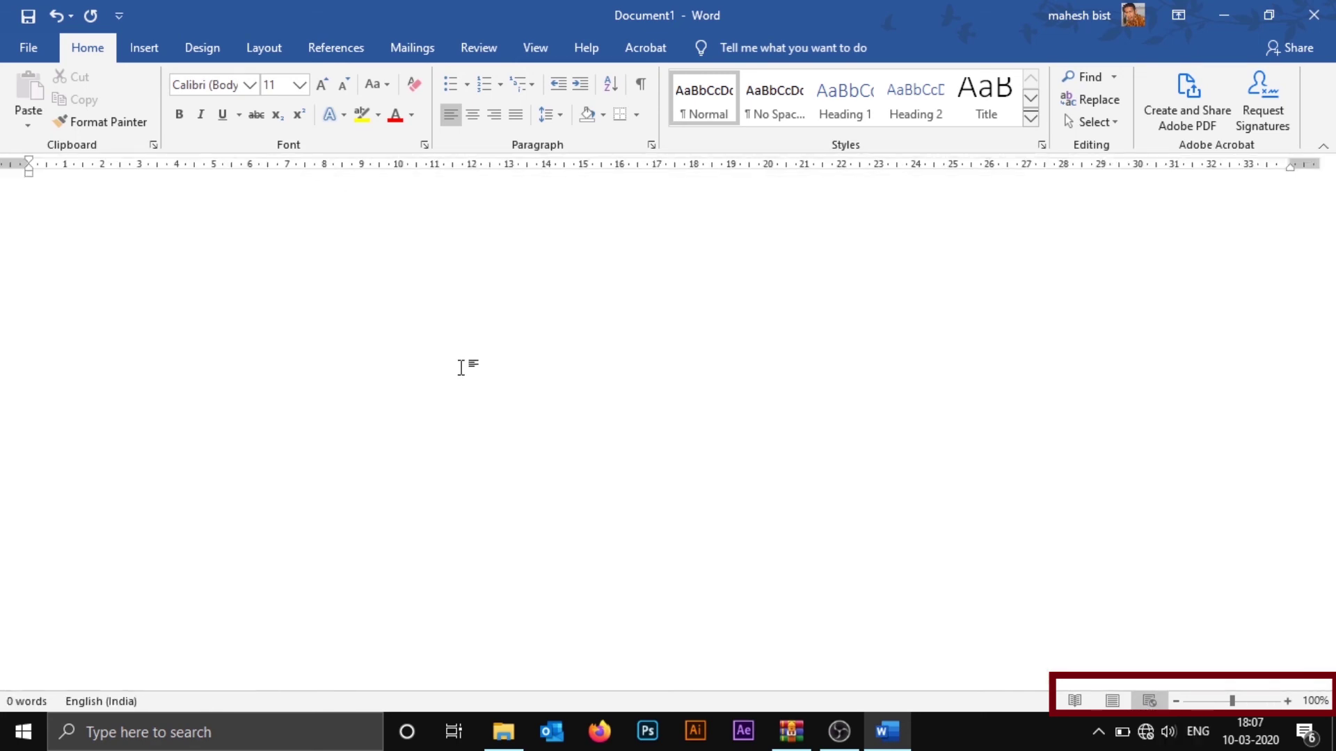
pyautogui.write('sanjay')
pyautogui.press('BackSpace')
pyautogui.press('BackSpace')
pyautogui.press('BackSpace')
pyautogui.press('BackSpace')
pyautogui.press('BackSpace')
pyautogui.press('BackSpace')
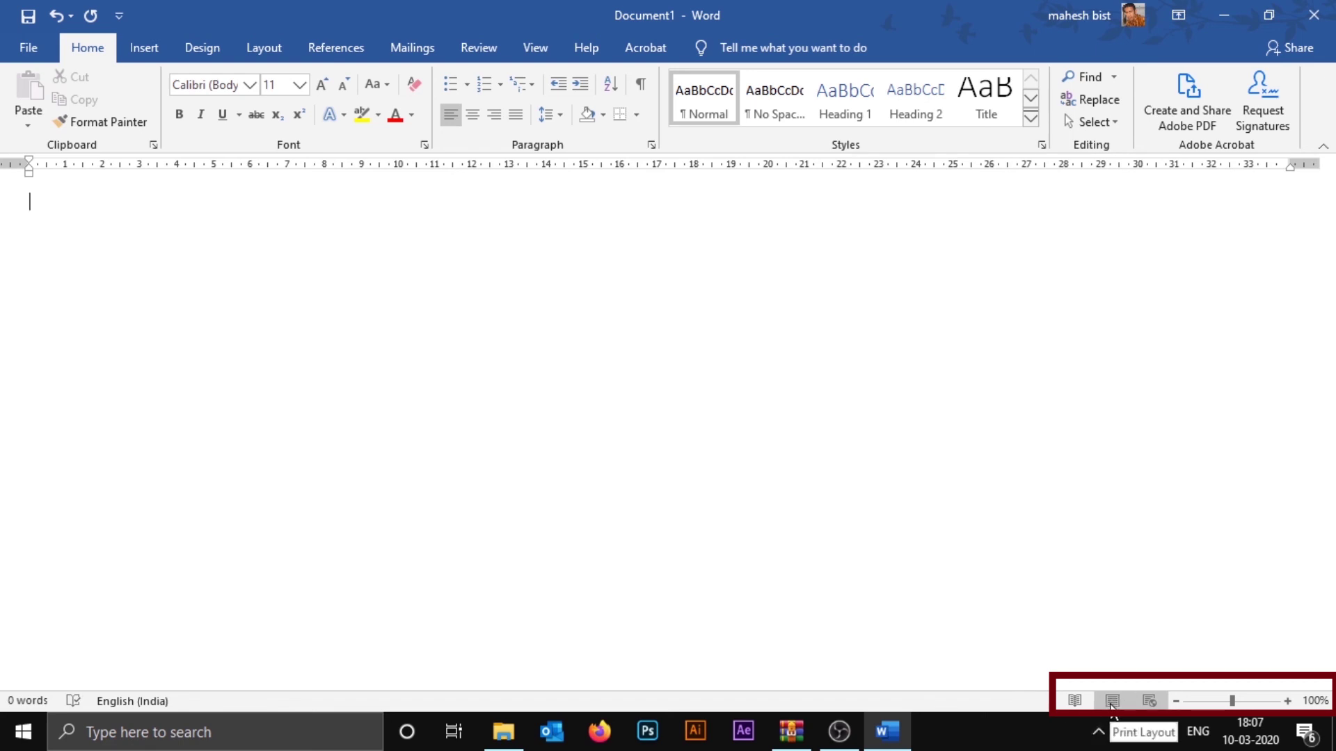
pyautogui.click(1111, 702)
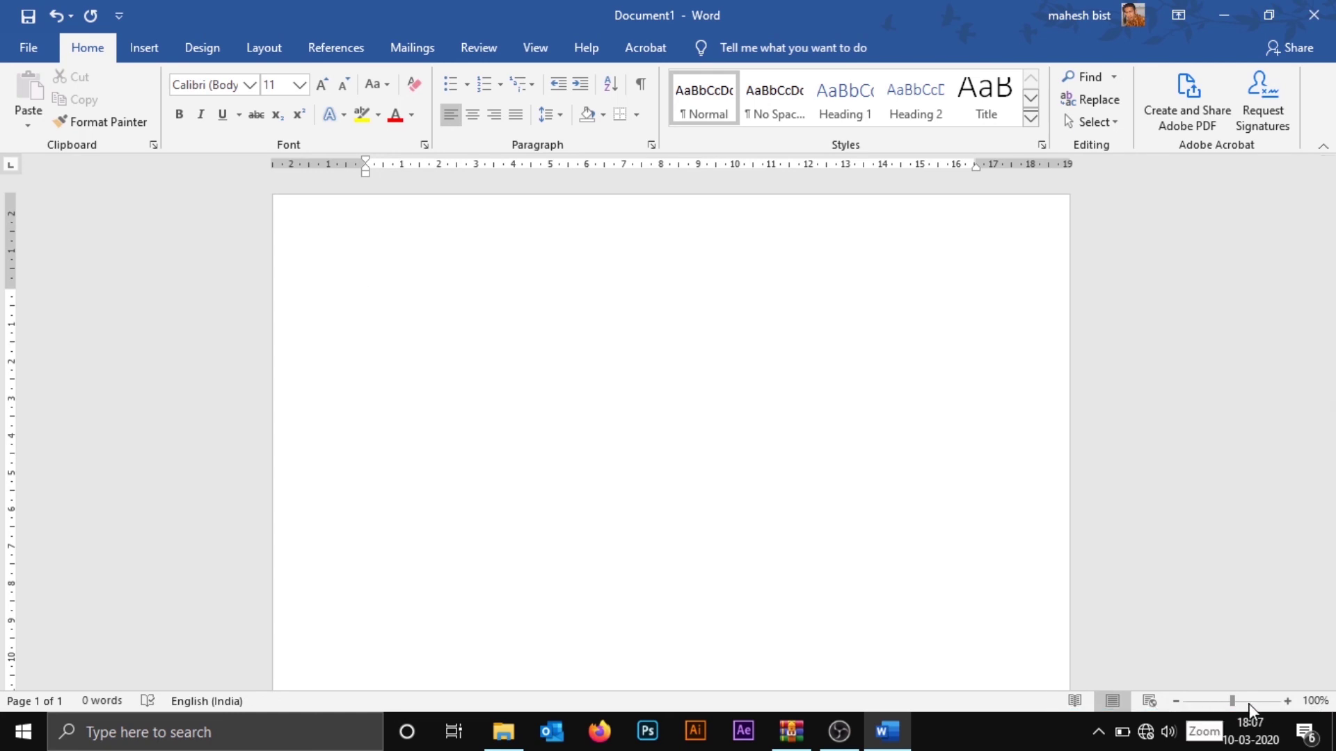
# Step: Try the zoom control, leaving the page at 100%, and scroll a short way down the page
pyautogui.moveTo(1233, 699); pyautogui.dragTo(1230, 700)
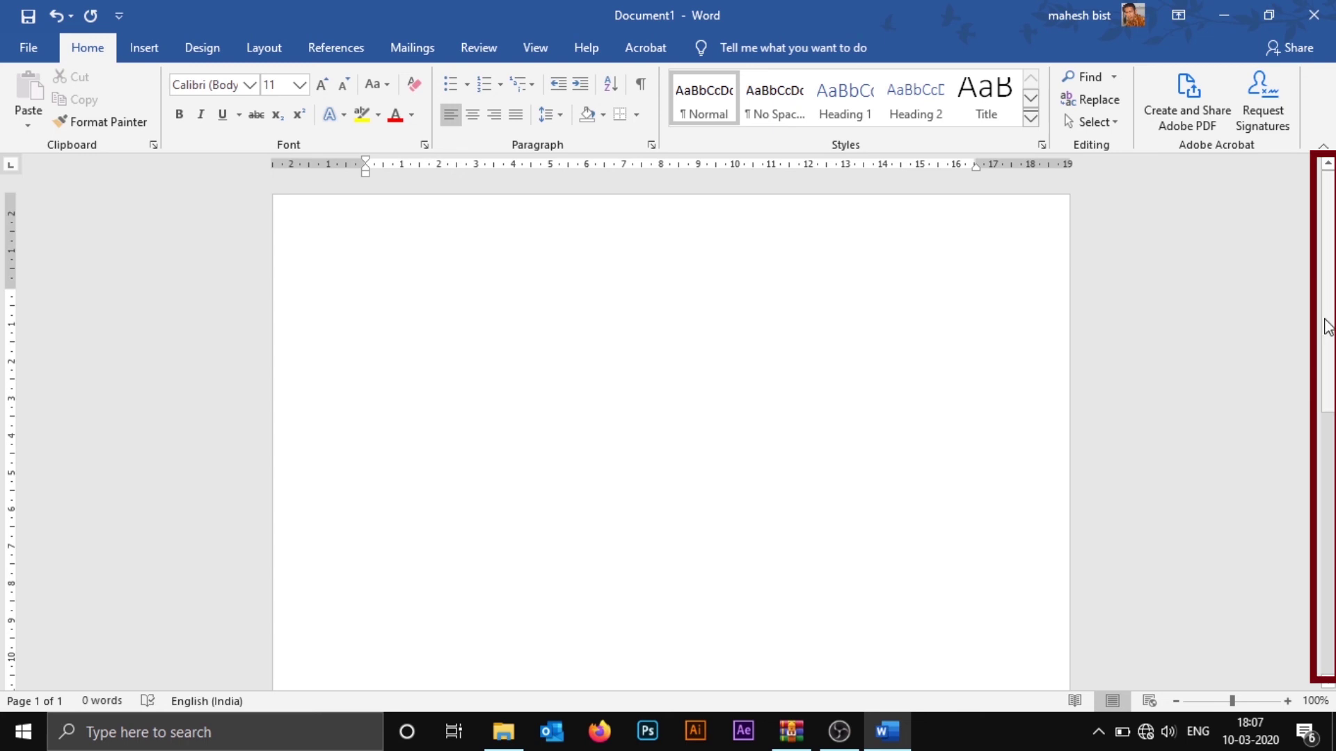
pyautogui.moveTo(1326, 268); pyautogui.dragTo(1334, 306)
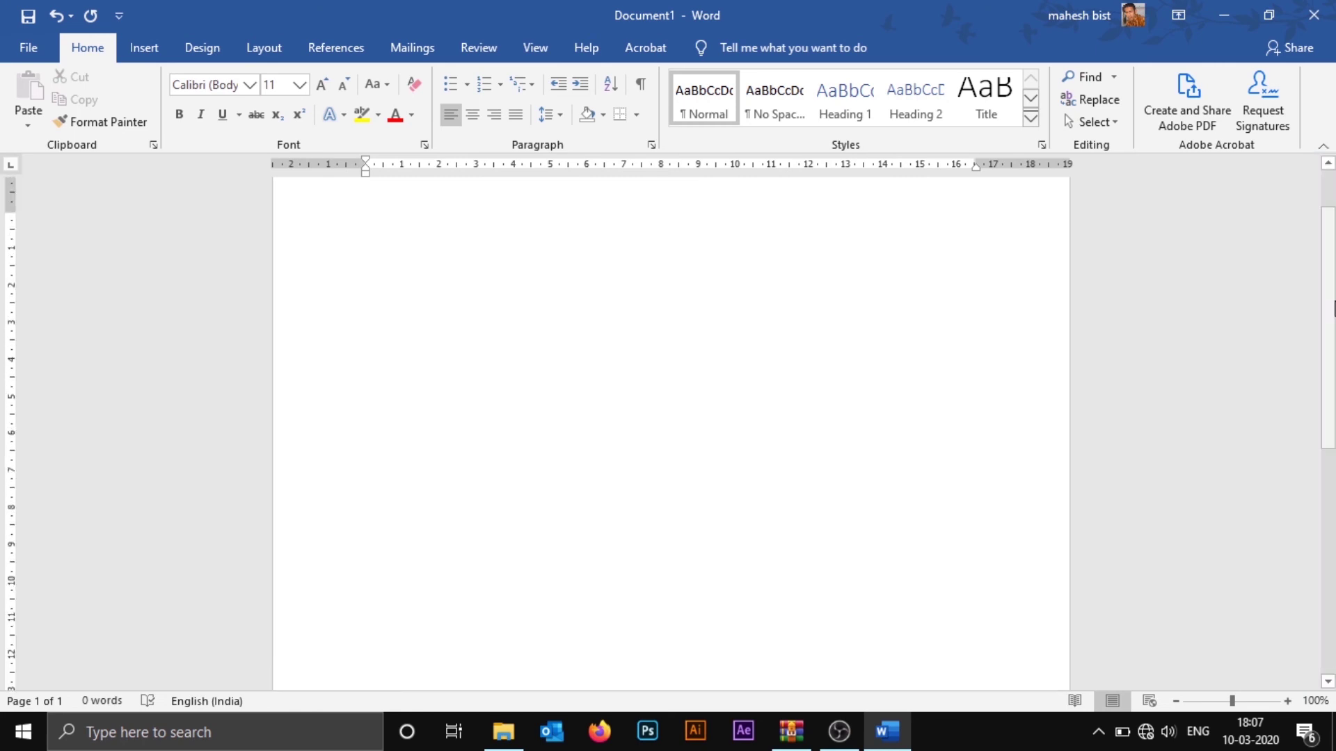